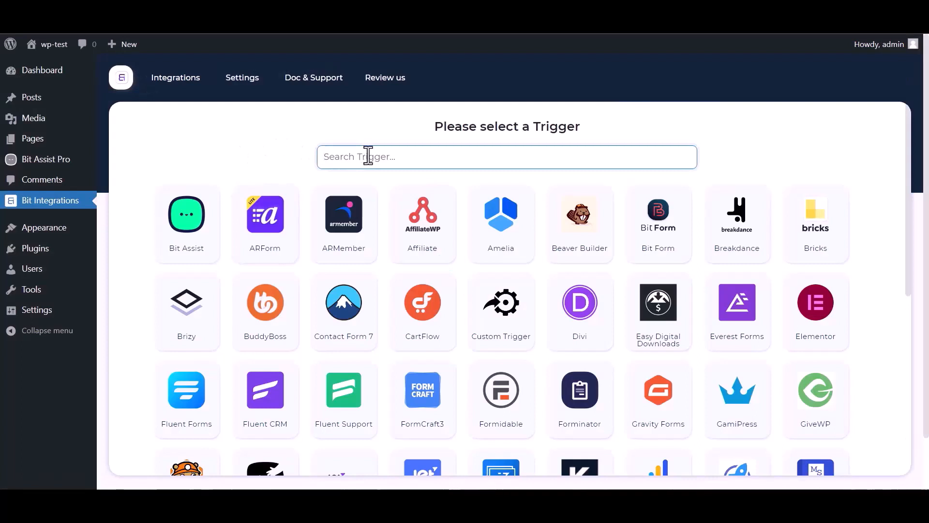
Choose Bit Assist as the trigger, copy its webhook URL and start fetching test data.
text(bit)
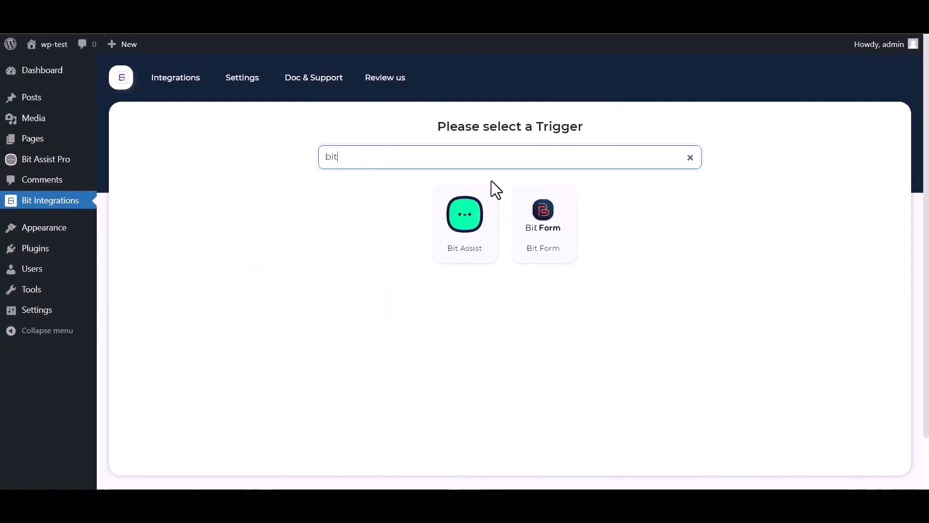
click(453, 239)
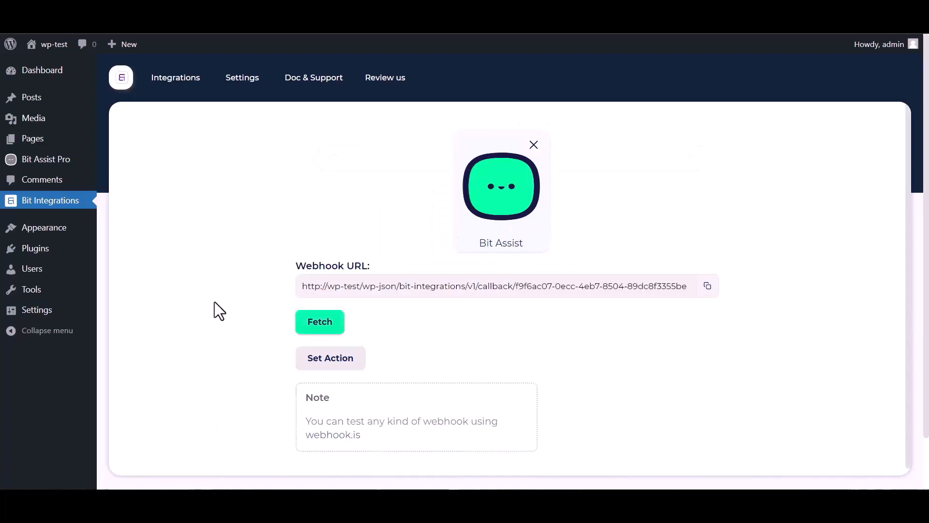
click(707, 286)
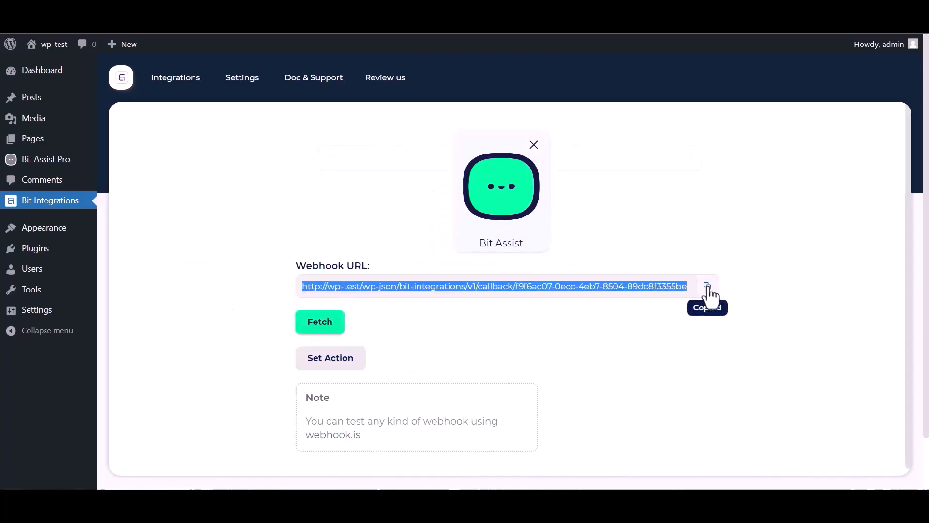
click(320, 328)
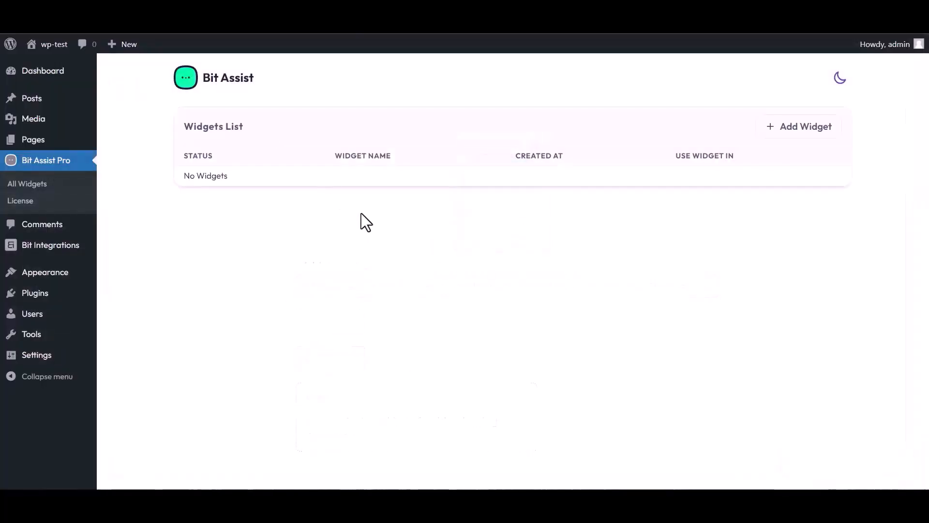
Create a Bit Assist widget named 'Bit Integrations' and open it in the editor.
click(804, 137)
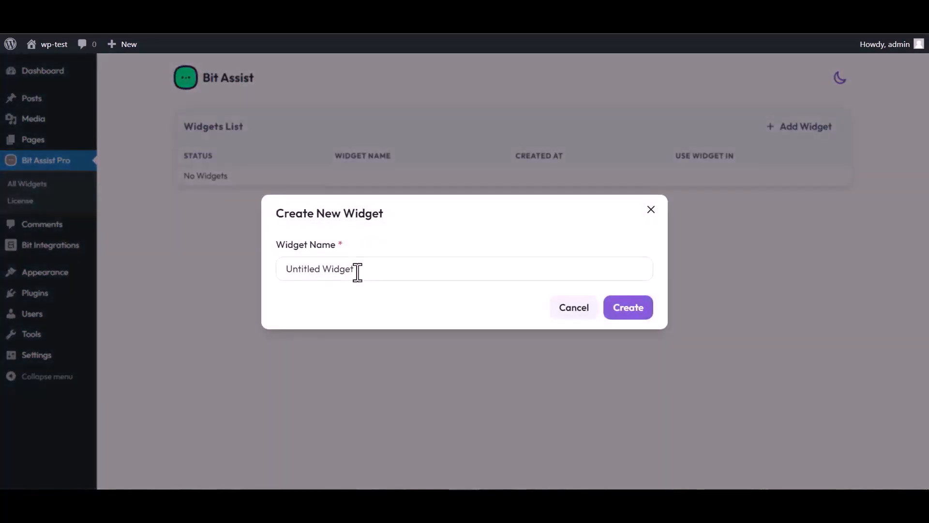
triple_click(361, 269)
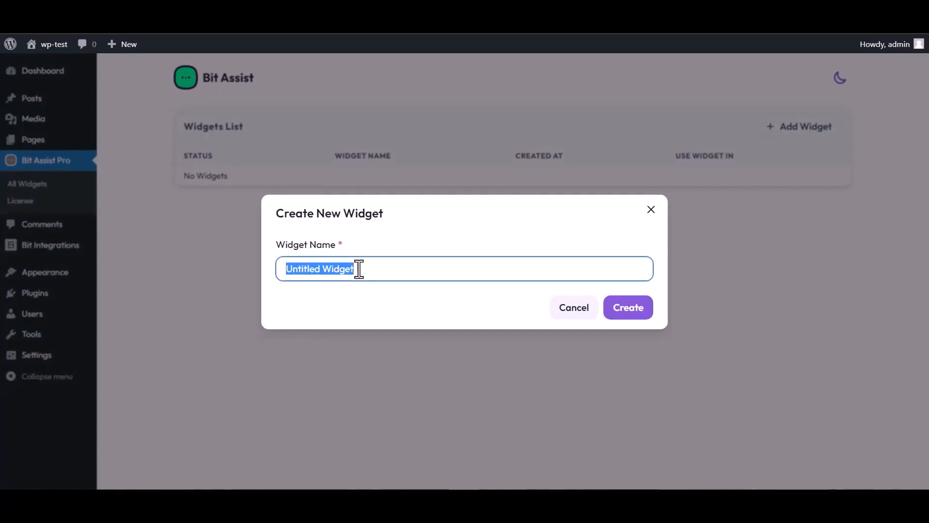
text(Bit )
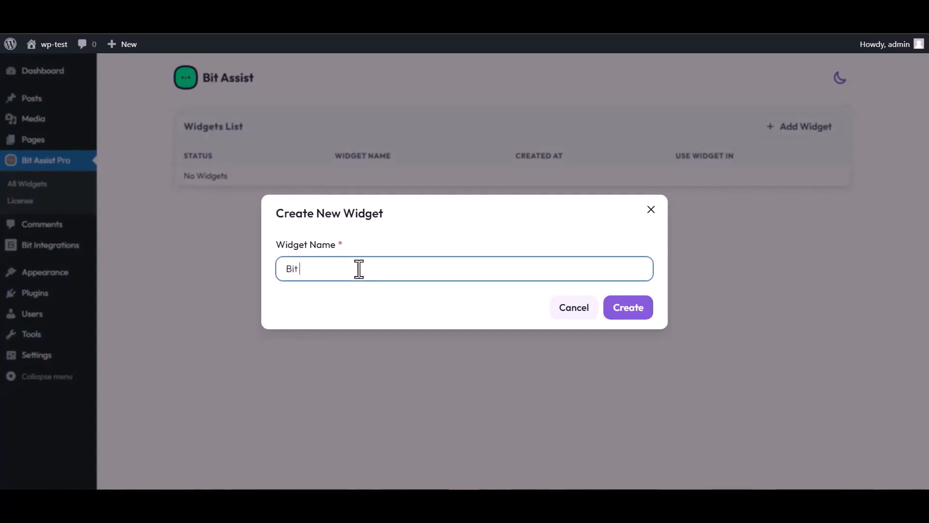
text(Integrations)
click(637, 315)
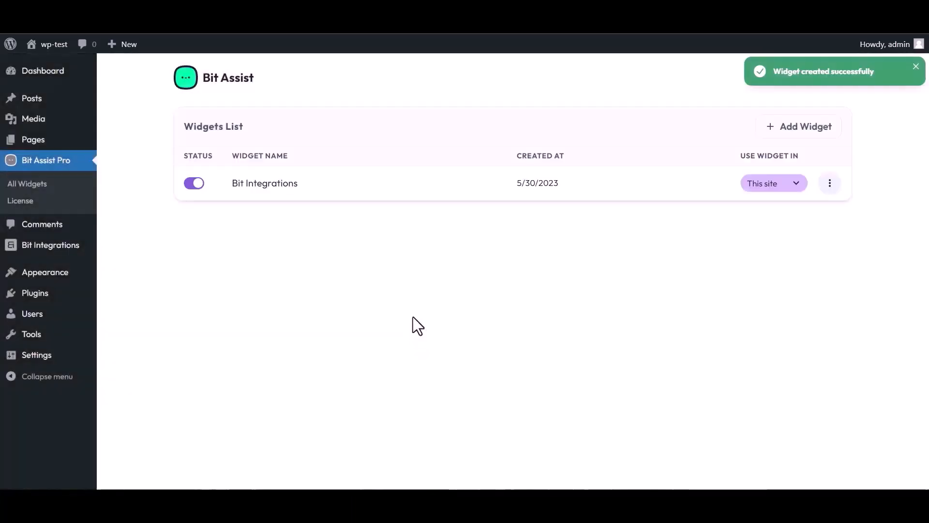
click(830, 185)
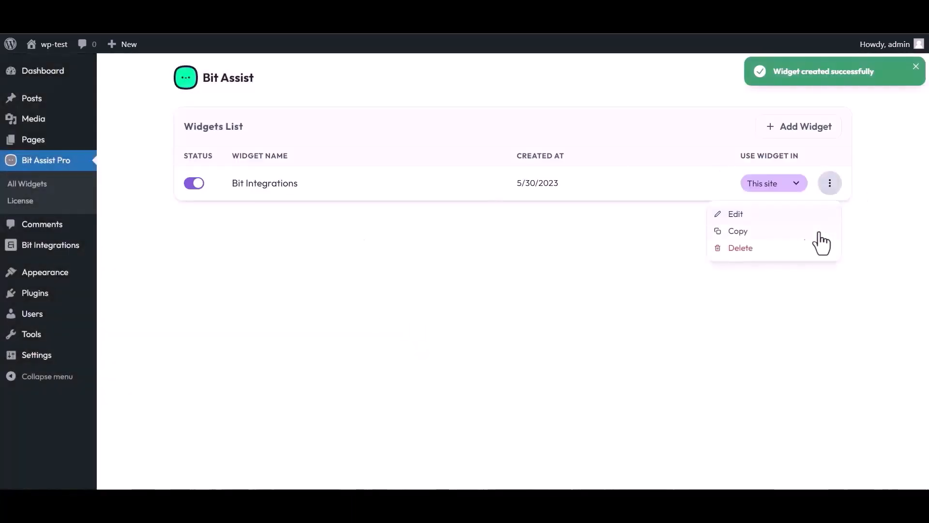
click(735, 214)
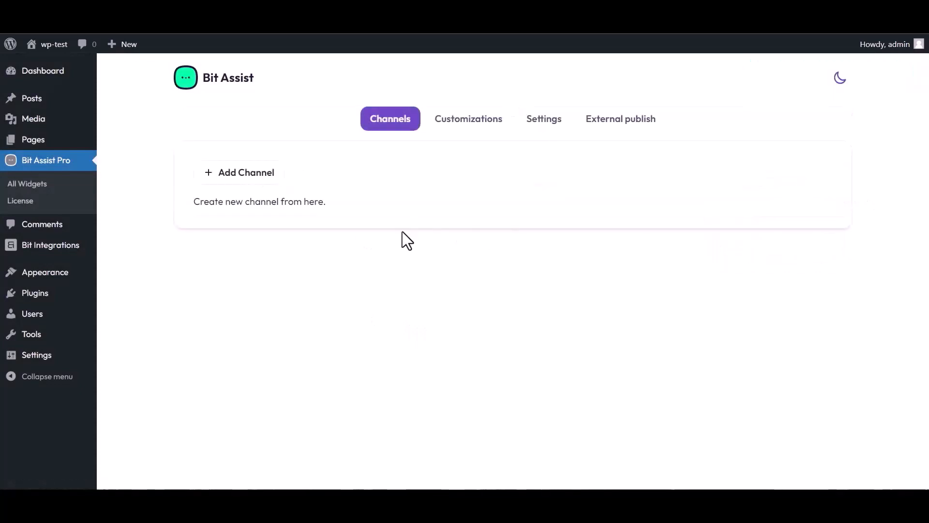
Add a Custom Form channel titled 'Bit Integrations'.
click(253, 180)
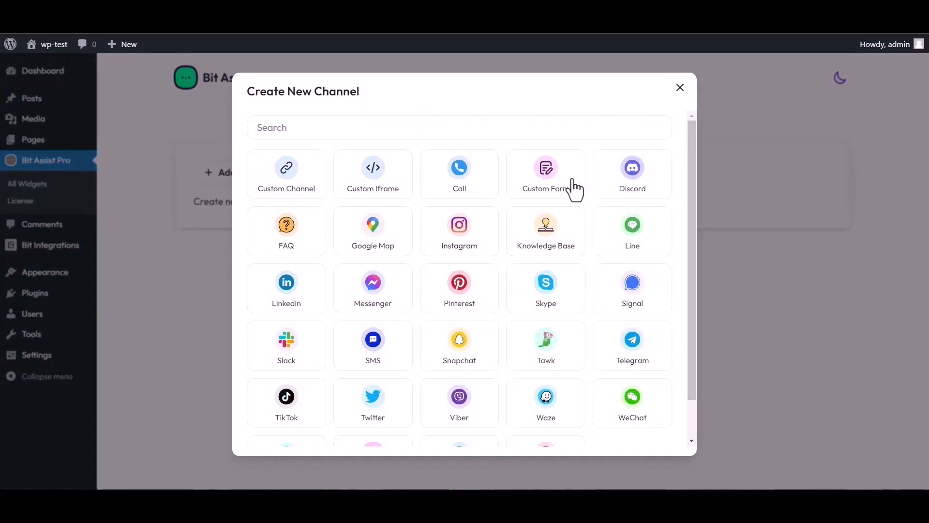
click(547, 186)
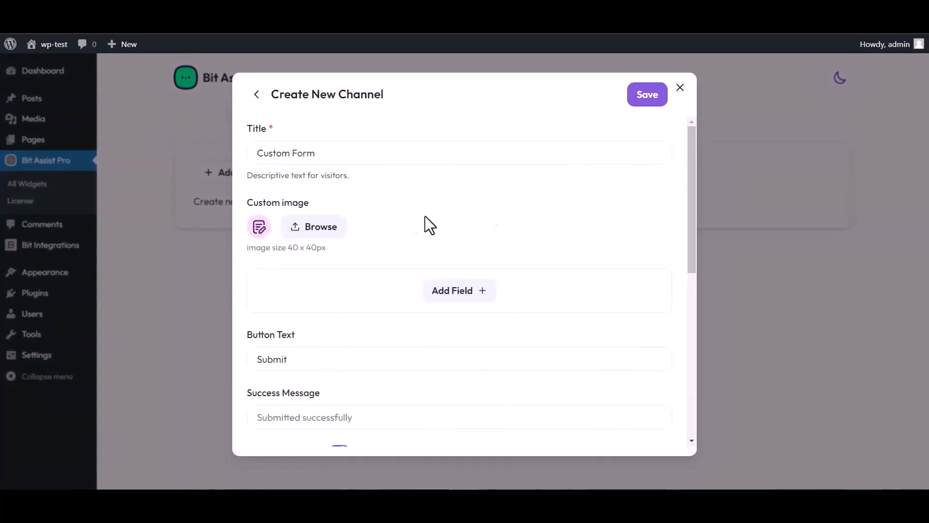
triple_click(326, 153)
text(Bit)
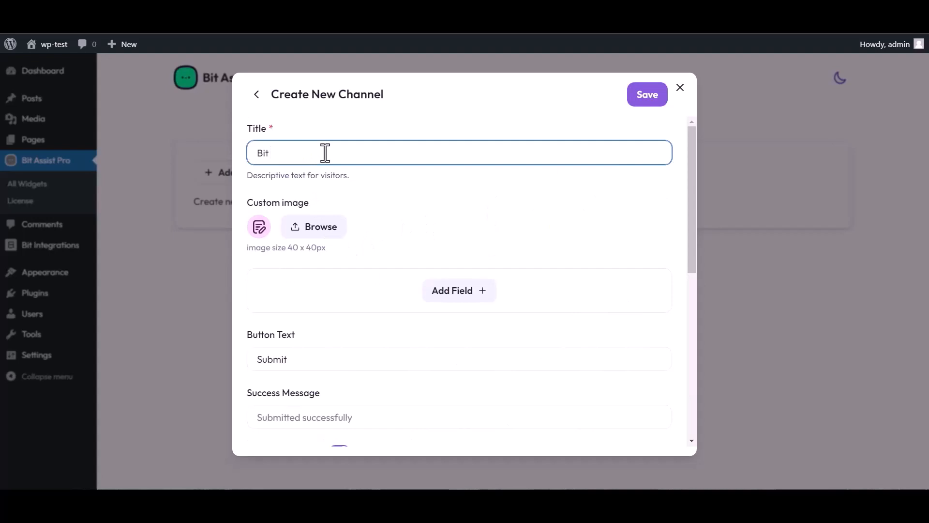
text( Integrations)
Add Text, Email and Number fields to the form.
click(462, 295)
click(397, 324)
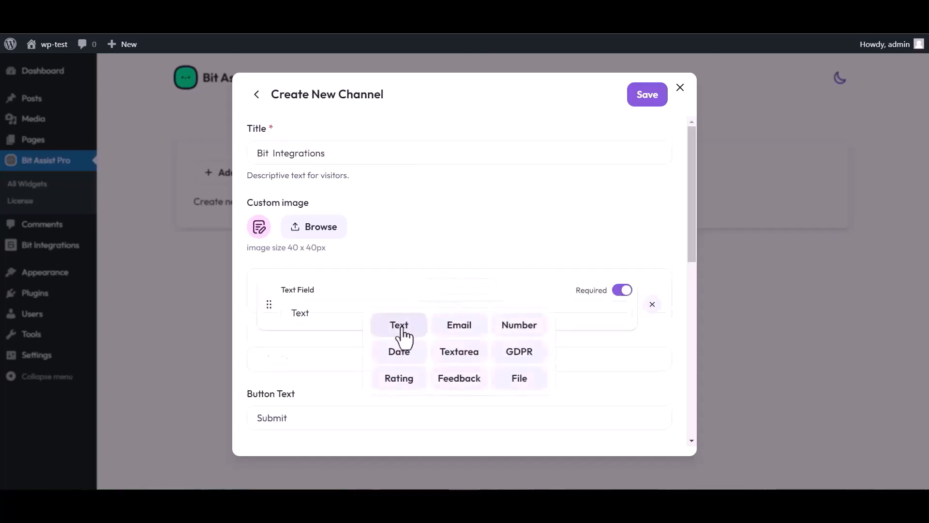
click(459, 351)
click(459, 385)
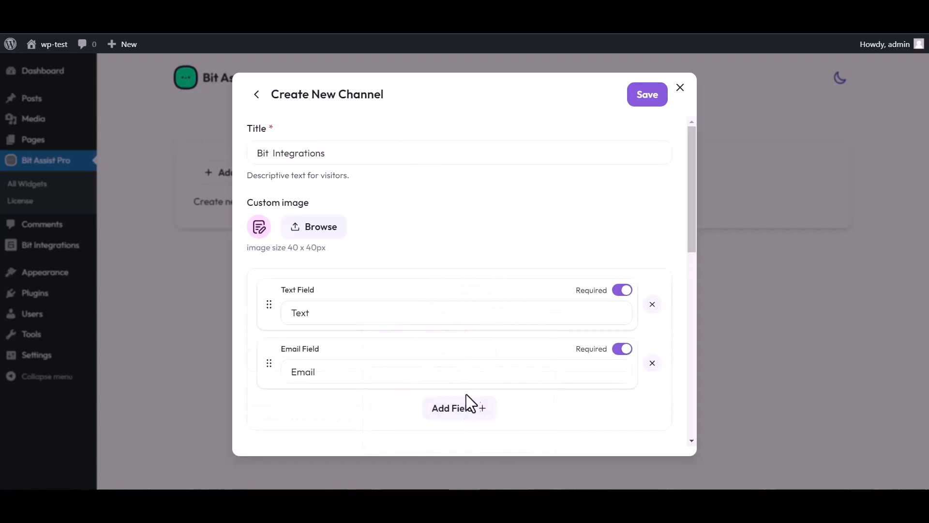
click(489, 409)
click(516, 329)
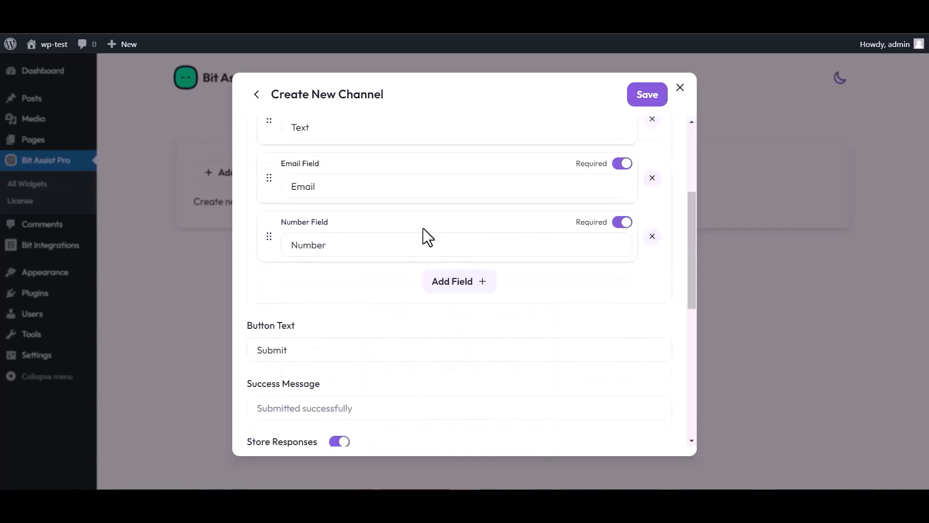
Rename the first field's label from Text to 'Name'.
scroll(387, 247, up, 4)
click(322, 310)
double_click(317, 311)
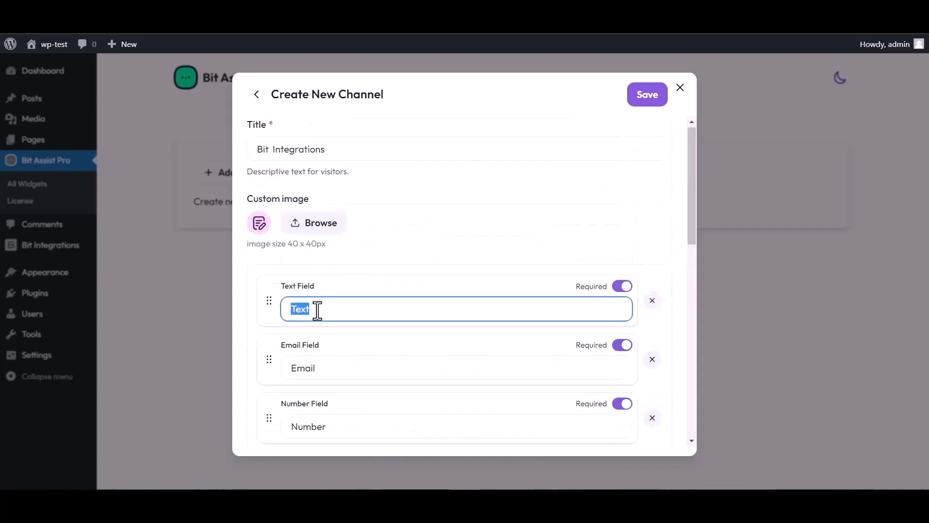
text(Name)
Paste the copied Bit Integrations URL into Webhook URL and save the channel.
scroll(460, 281, down, 5)
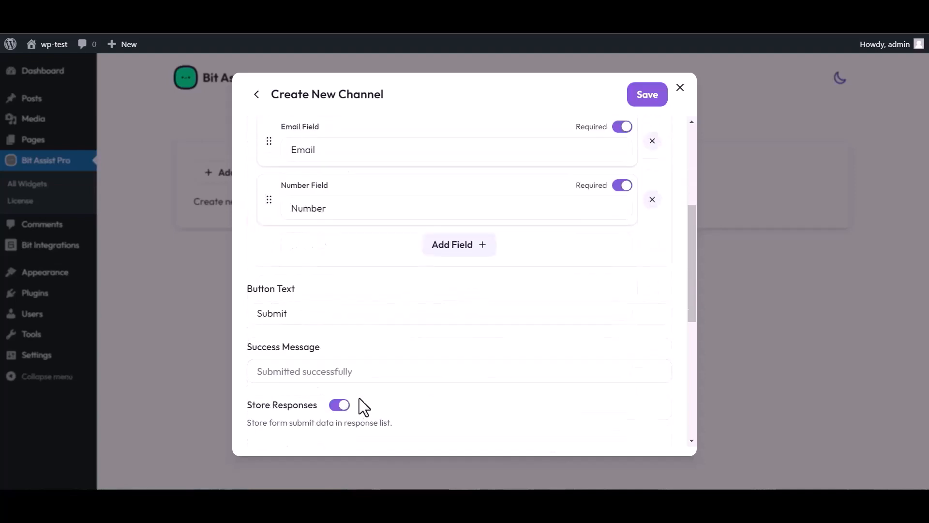
scroll(363, 407, down, 3)
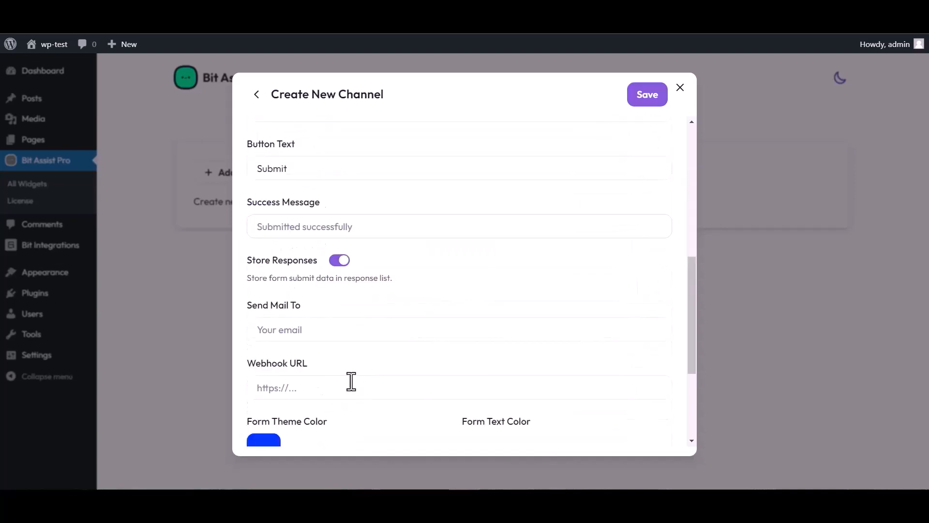
click(296, 389)
key(ctrl+v)
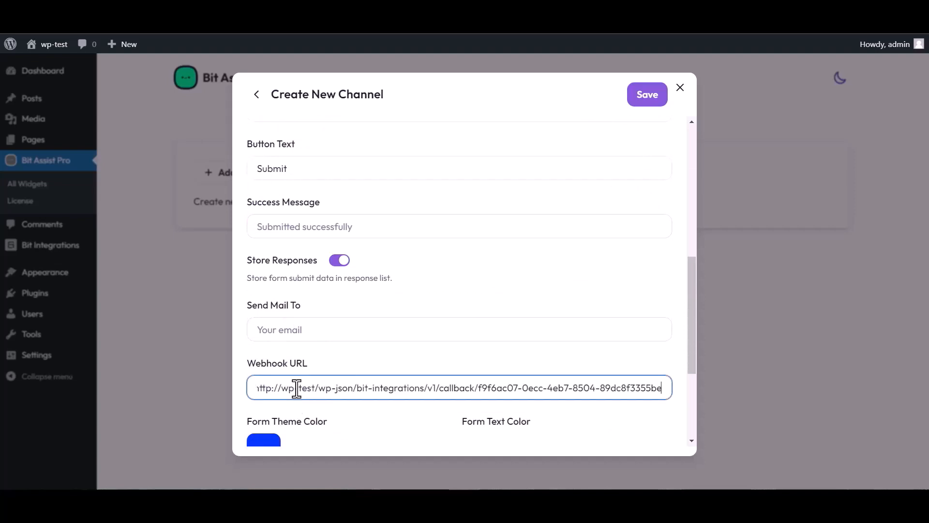
click(644, 101)
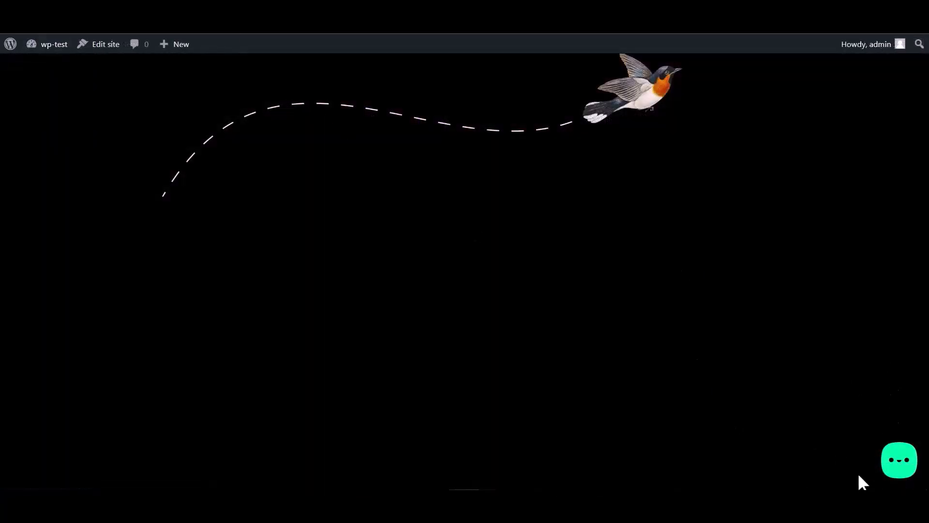
Open the chat widget's Bit Integrations form and enter a test name.
click(898, 465)
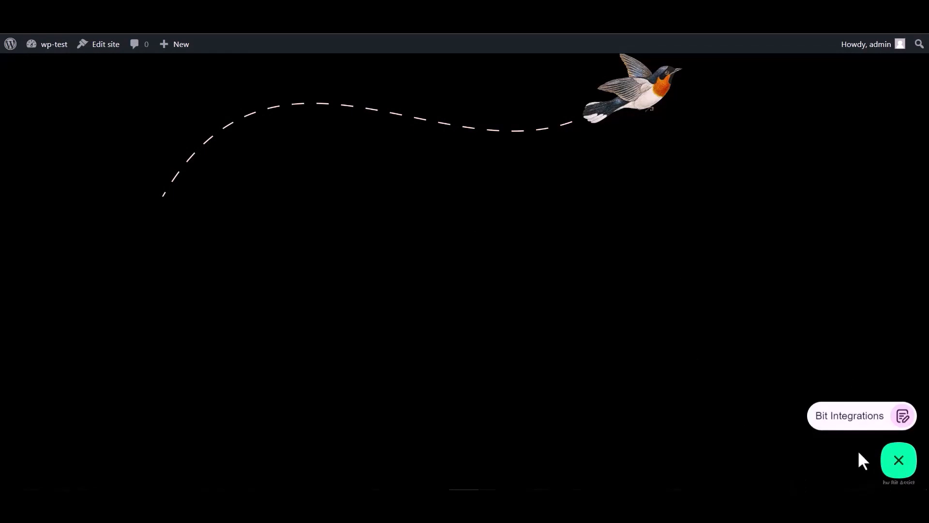
click(848, 425)
click(780, 311)
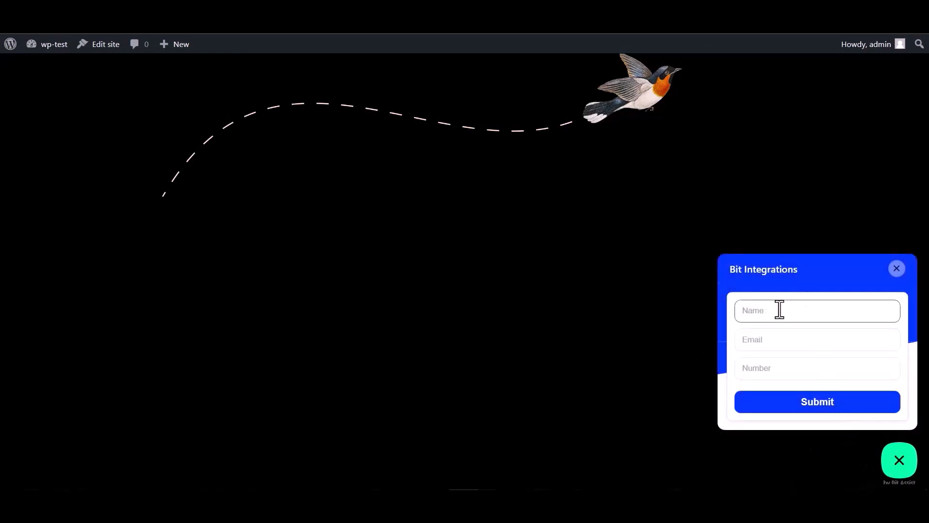
click(773, 371)
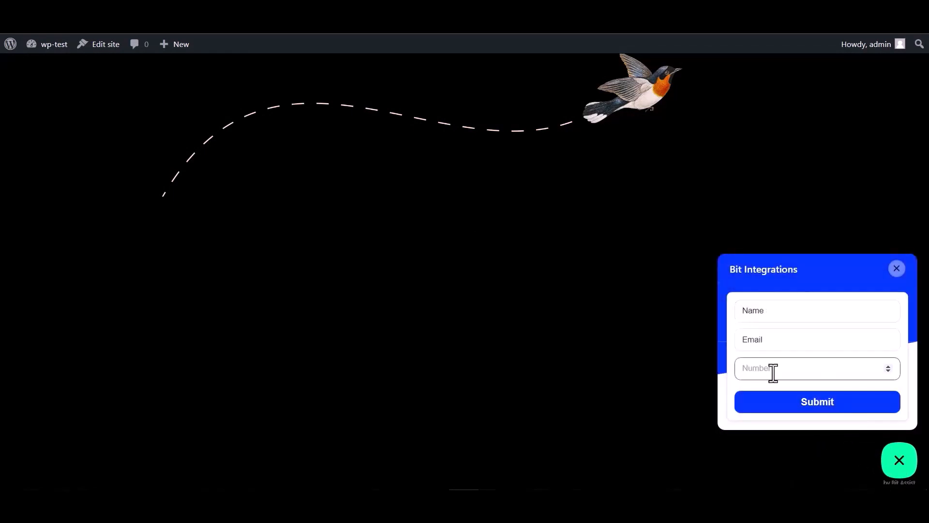
double_click(774, 312)
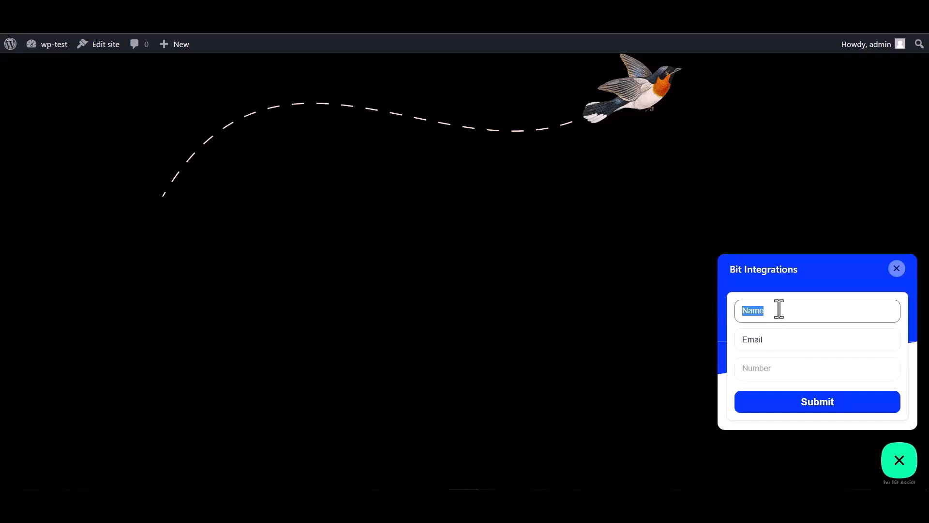
Fill in a test e-mail and the number 000000, then submit the form.
click(774, 340)
double_click(759, 341)
click(771, 341)
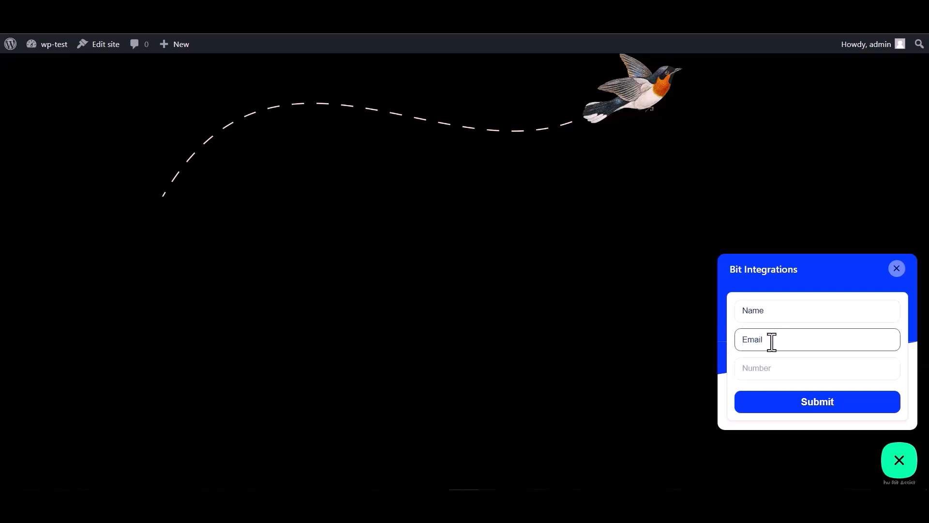
double_click(772, 341)
click(776, 338)
click(756, 368)
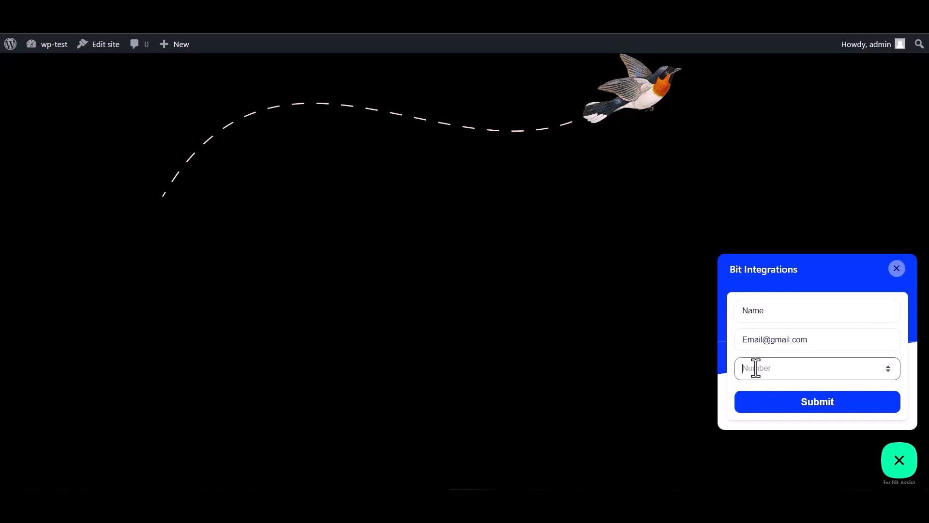
text(000000)
click(811, 417)
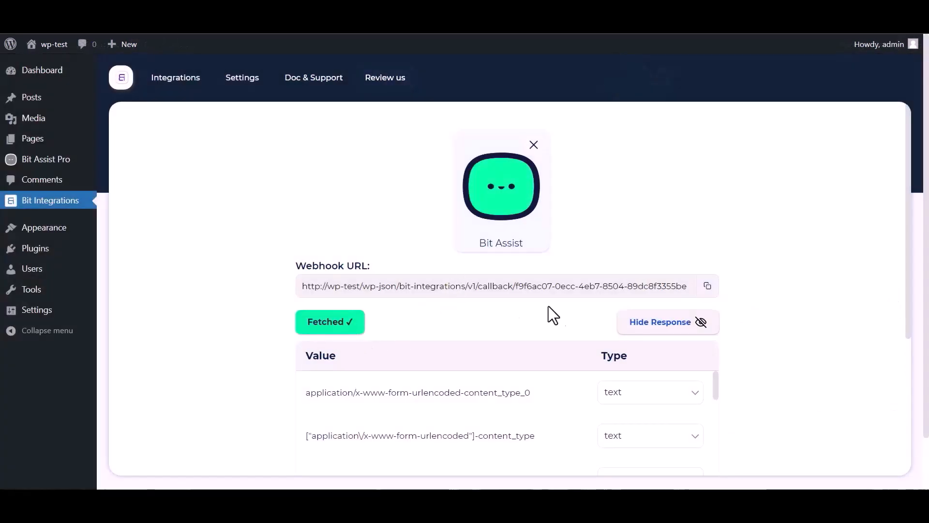
Search the actions for 'sal' and pick Salesmate as the action app.
scroll(548, 315, down, 1)
scroll(415, 374, down, 4)
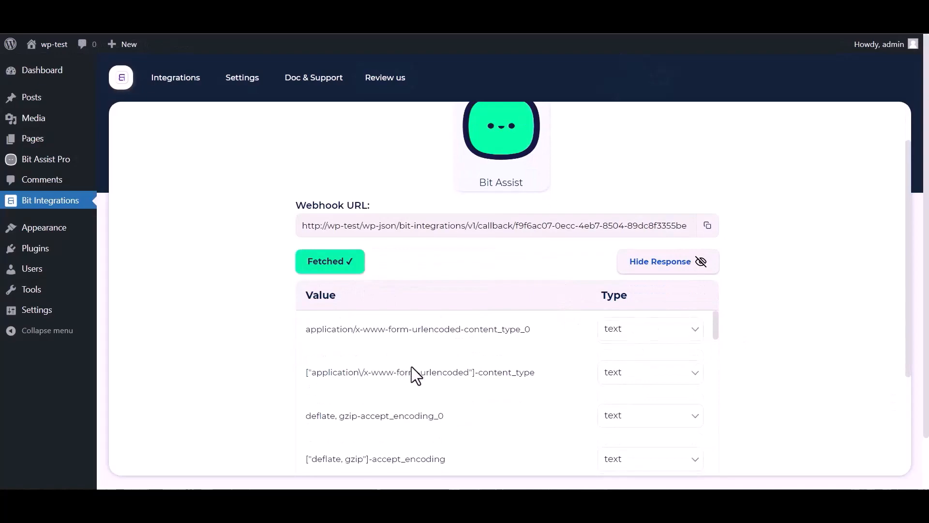
scroll(456, 365, down, 4)
scroll(266, 382, down, 4)
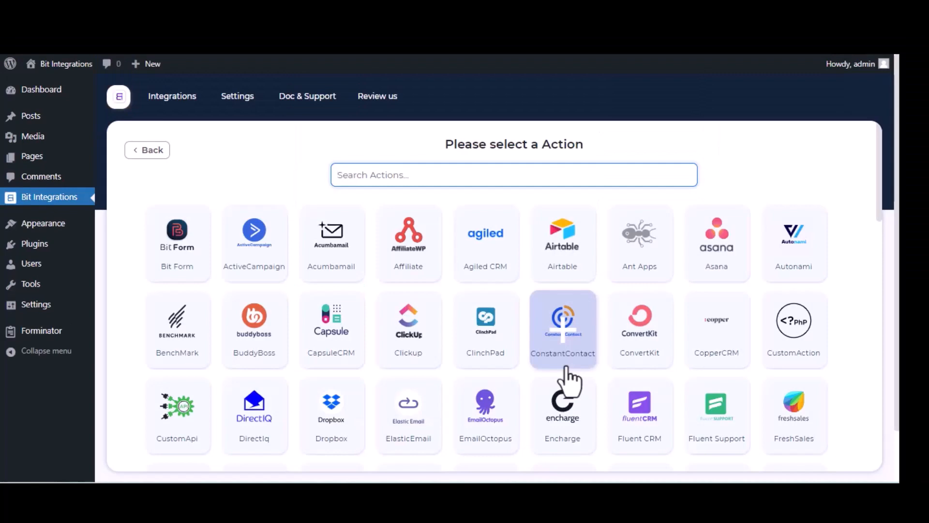
text(sal)
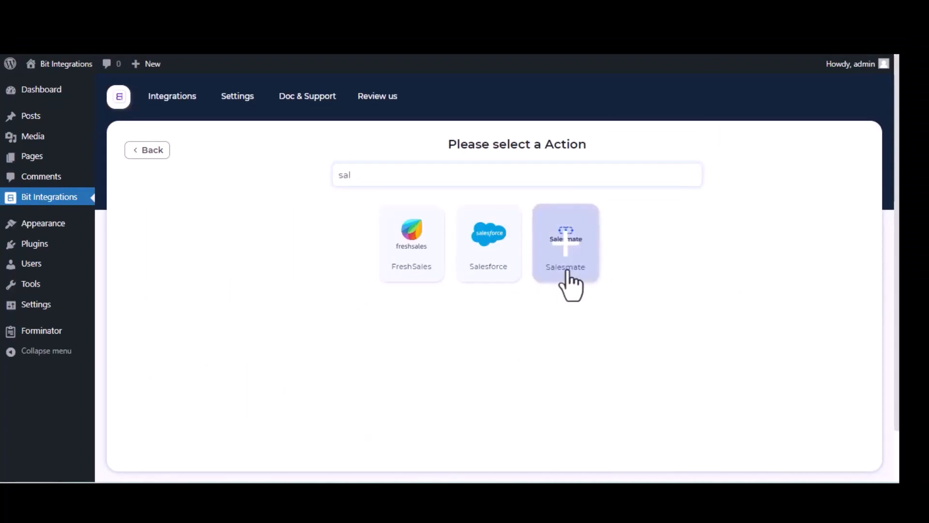
click(569, 271)
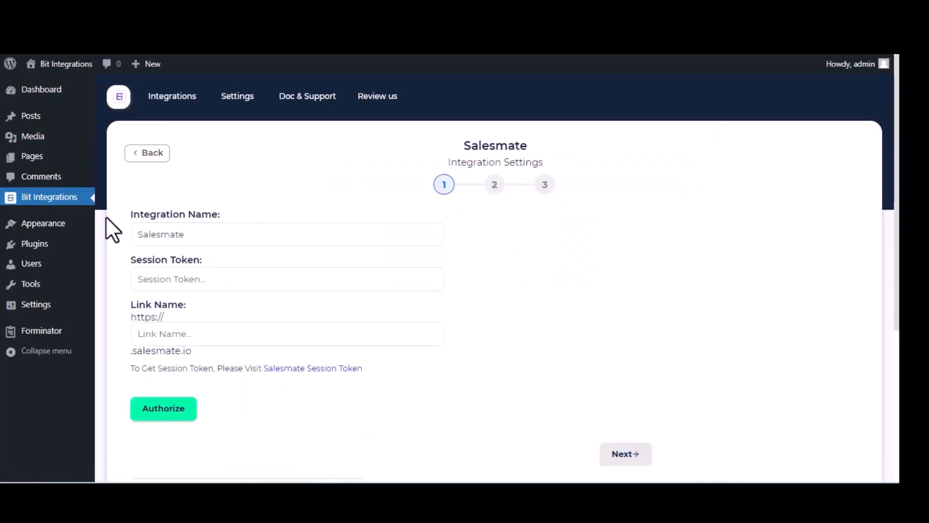
Name the Salesmate link 'bitapps' and copy the session token from the Salesmate account.
click(170, 223)
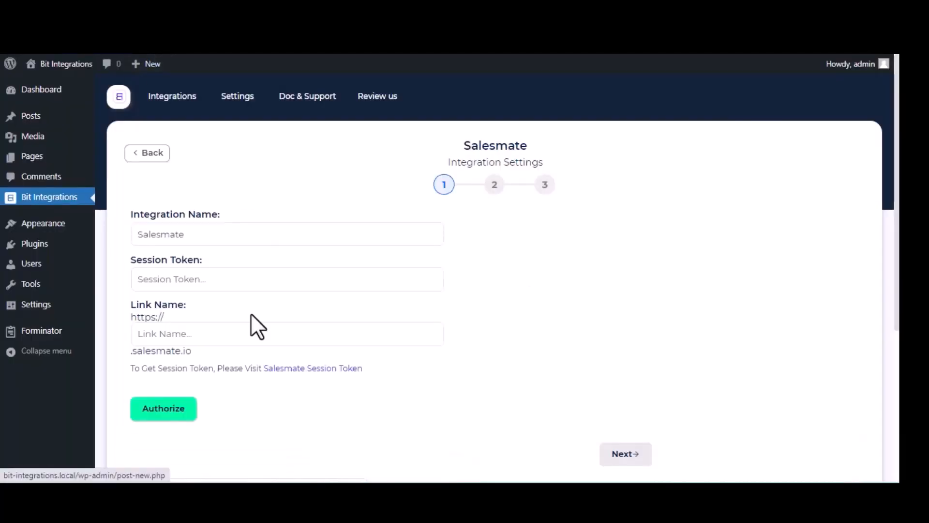
click(226, 332)
text(bitapps)
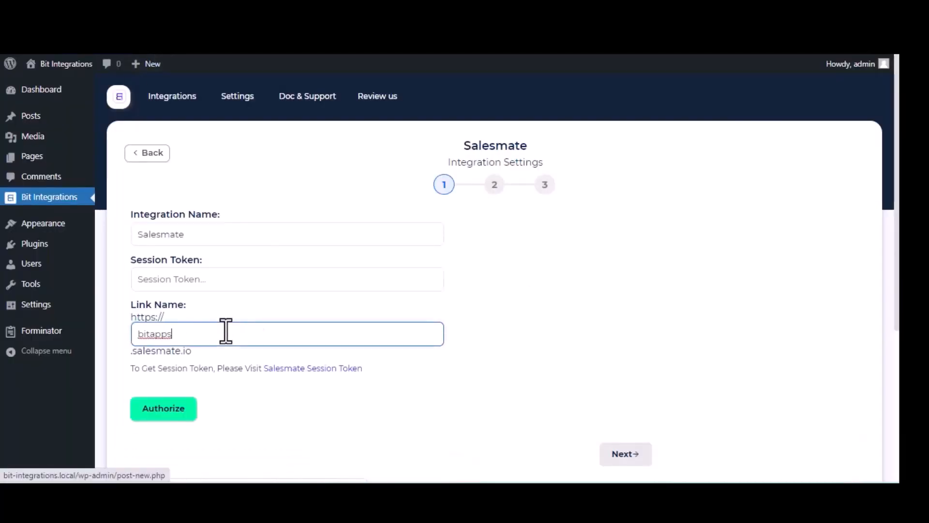
click(300, 368)
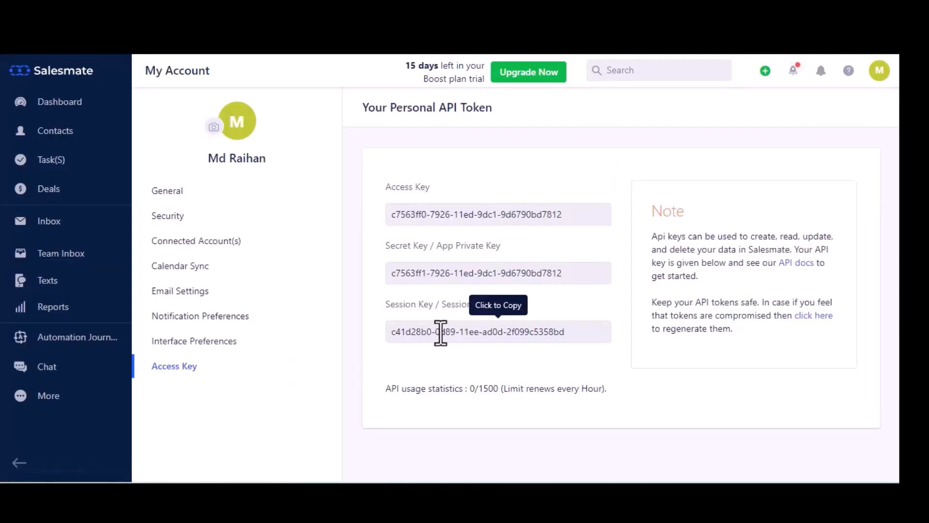
click(440, 333)
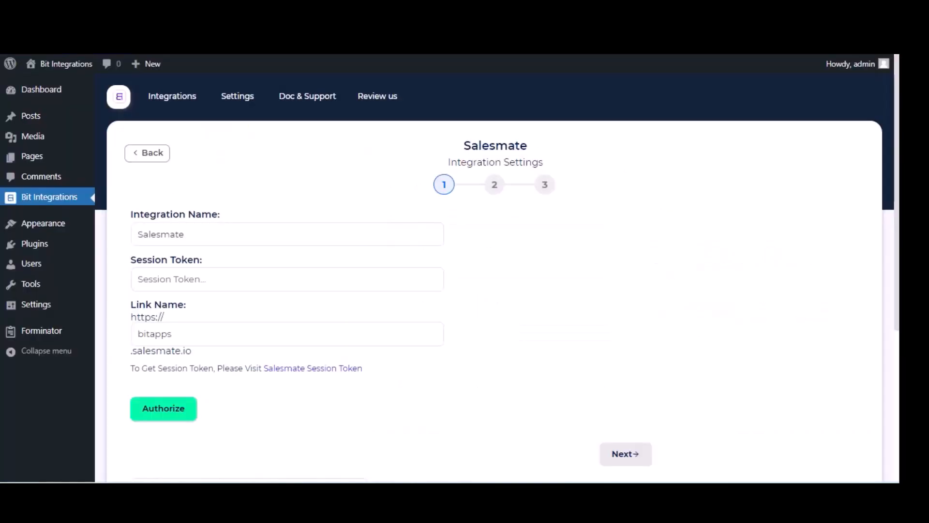
click(216, 280)
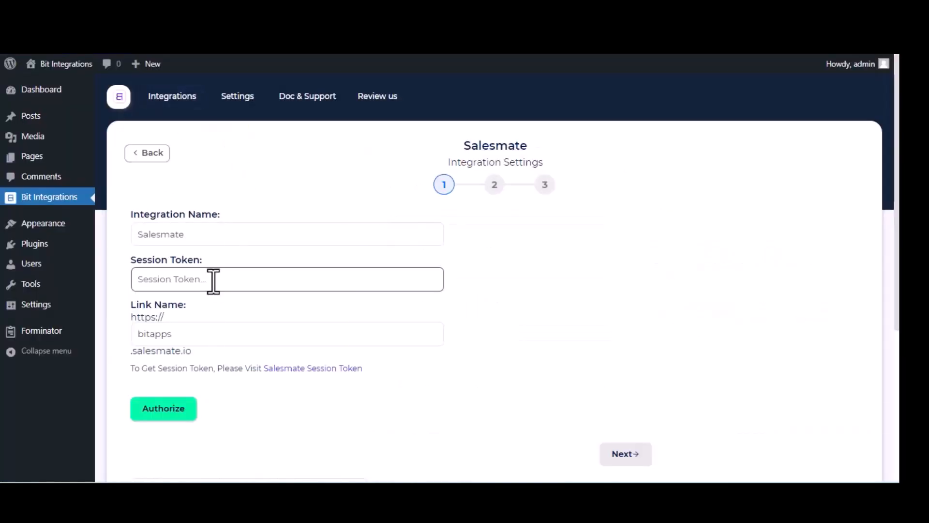
Paste the session token, authorize Salesmate, and continue to action selection.
key(ctrl+v)
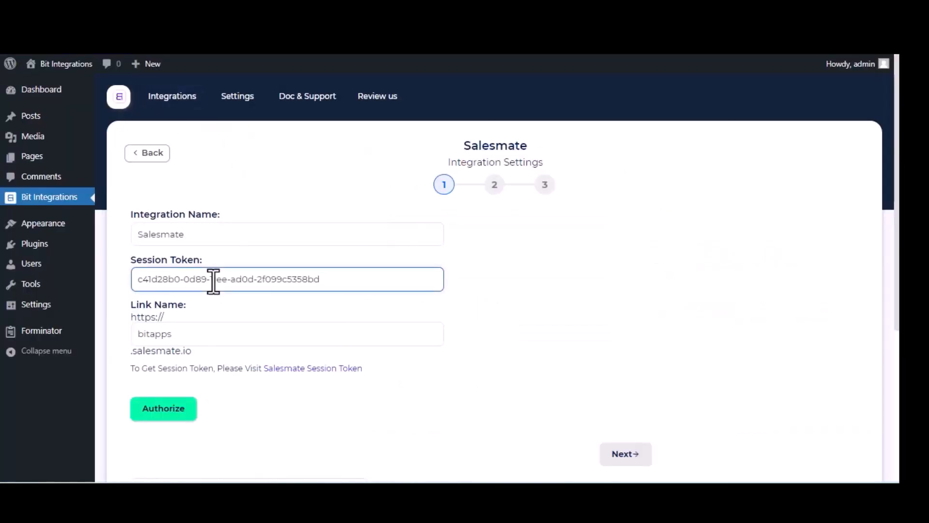
click(179, 417)
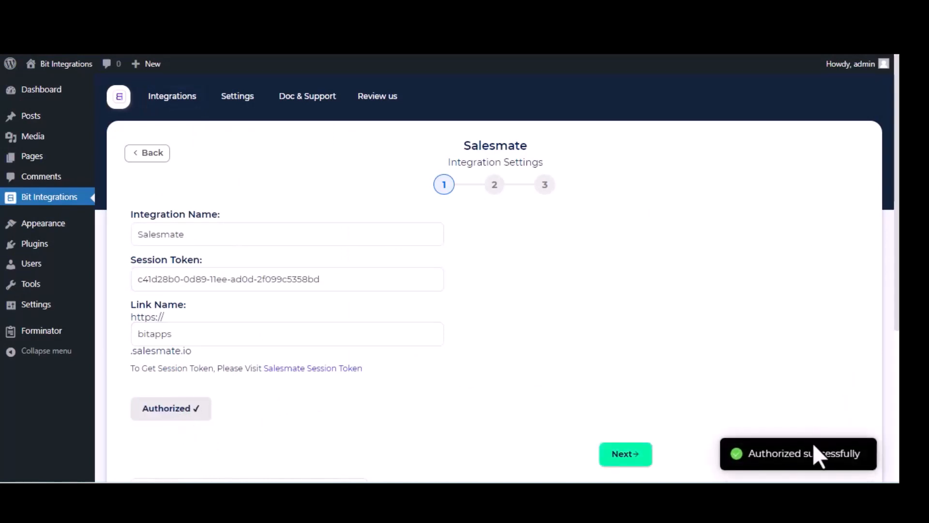
click(625, 455)
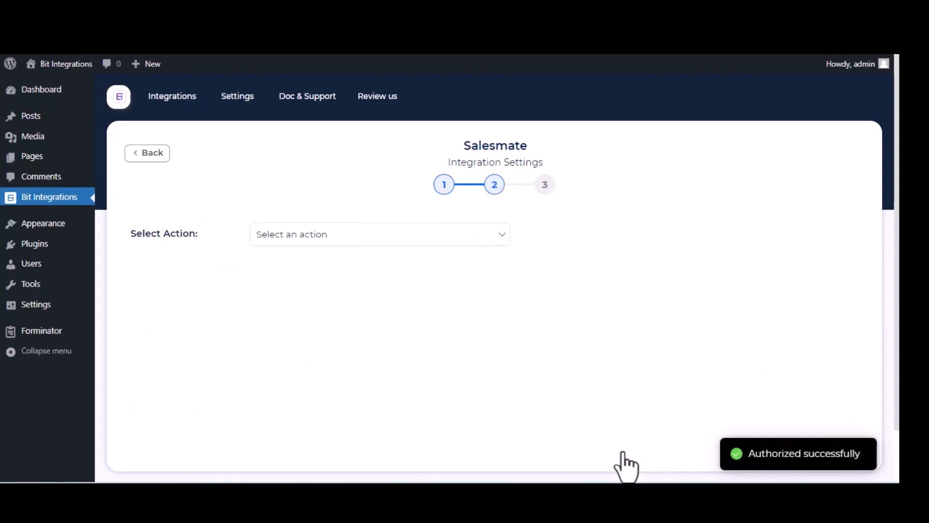
Choose the Create Contact action, assign a contact owner, and map Name-1 to Last Name.
click(323, 236)
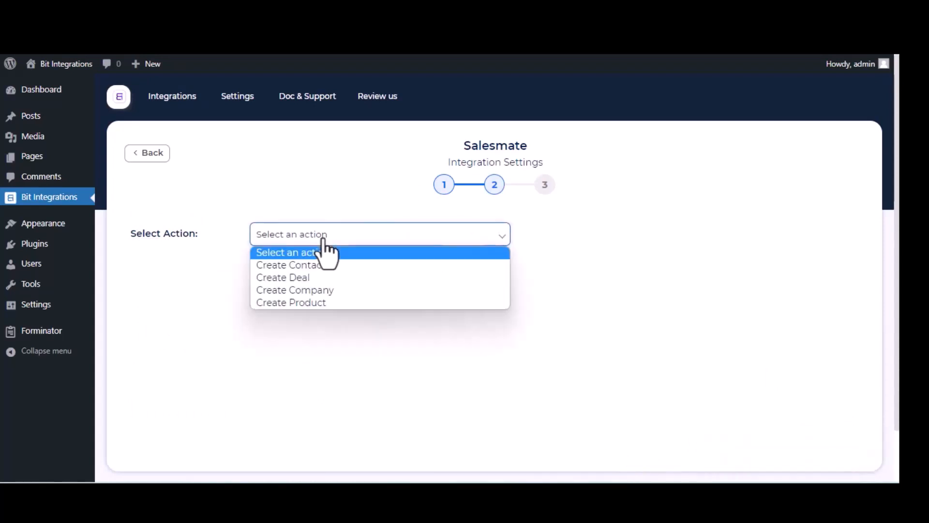
click(317, 266)
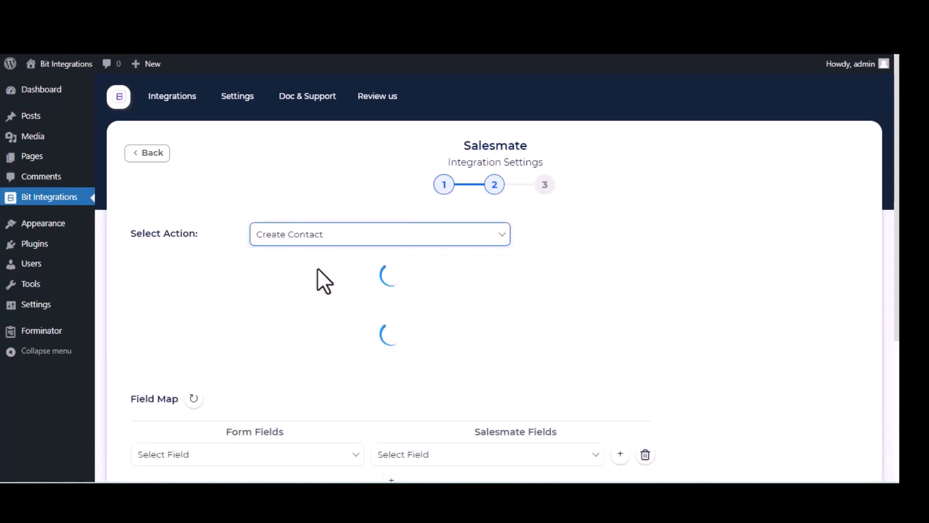
click(319, 268)
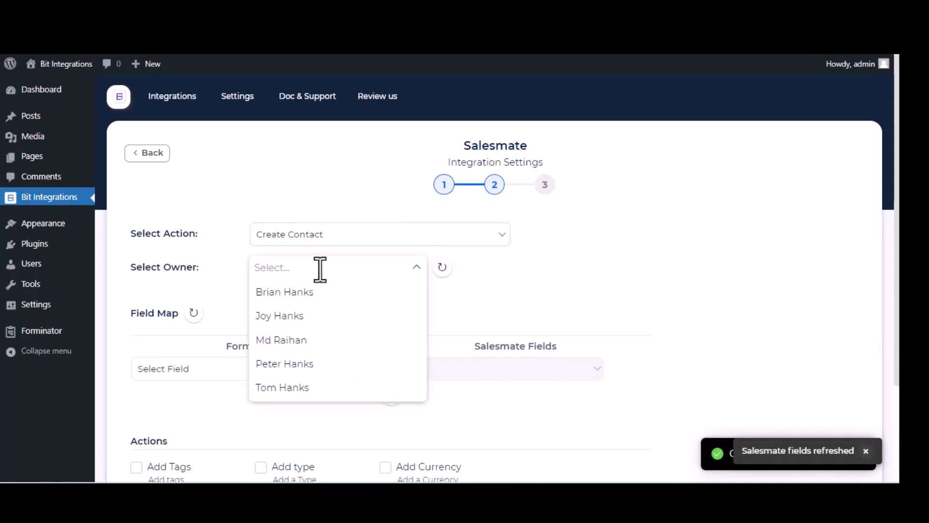
click(300, 346)
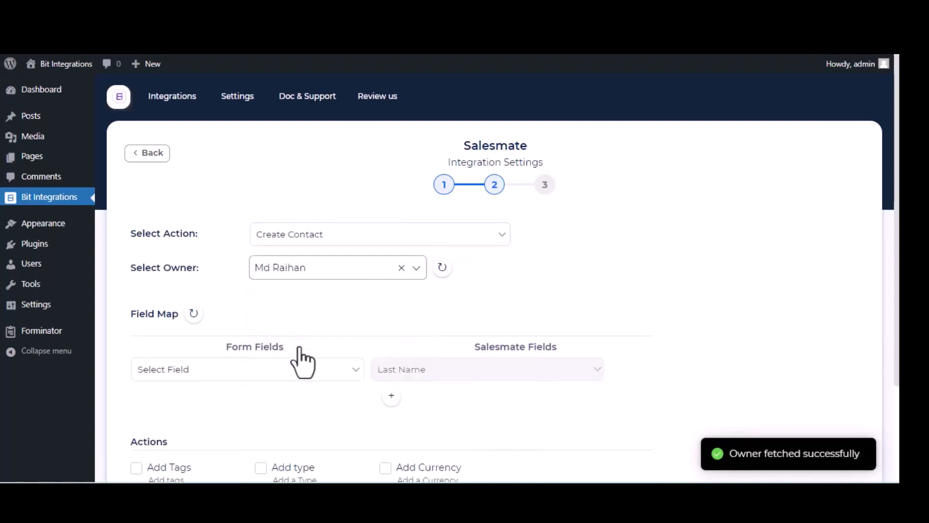
click(264, 369)
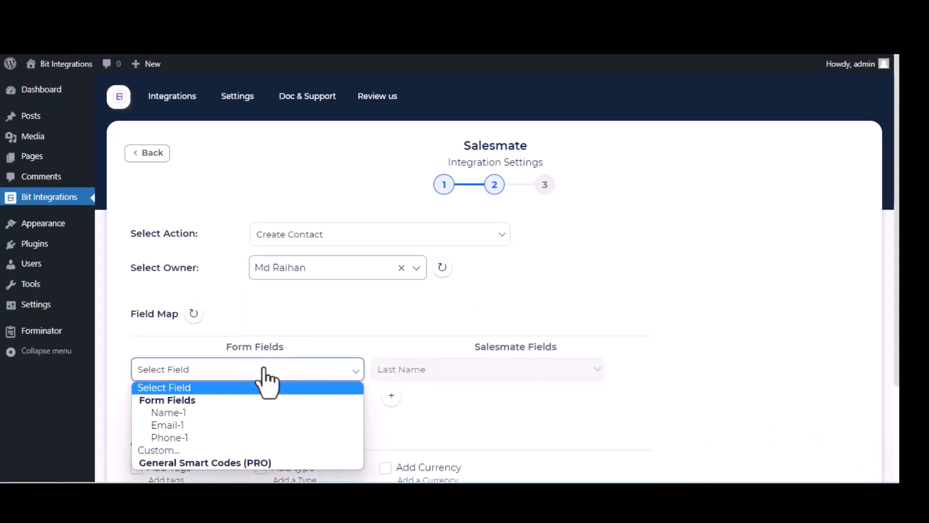
click(214, 415)
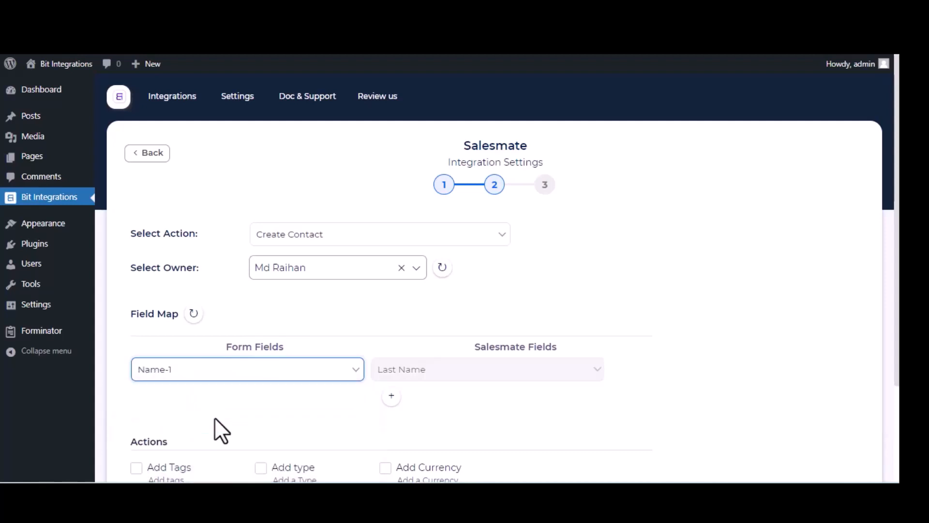
Add mappings sending Email-1 to Salesmate Email and Phone-1 to Salesmate Phone.
click(393, 397)
click(315, 400)
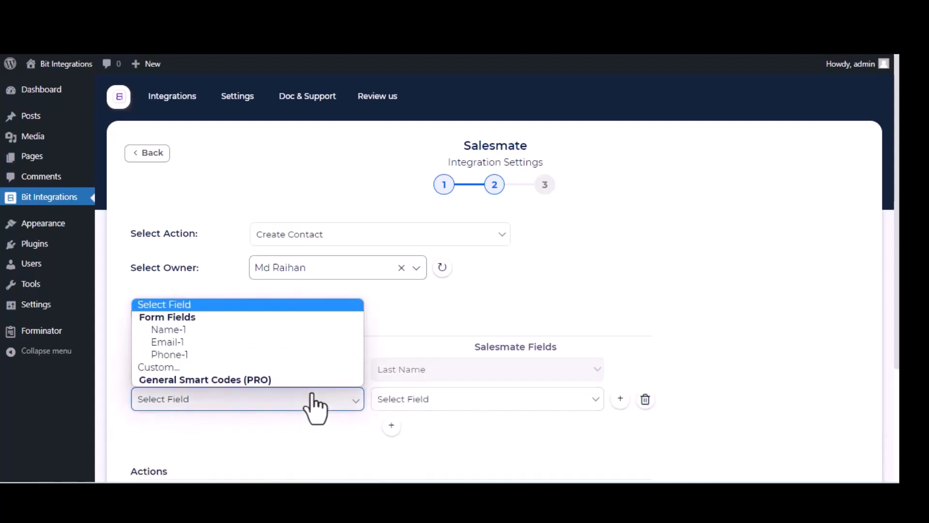
click(266, 342)
click(446, 400)
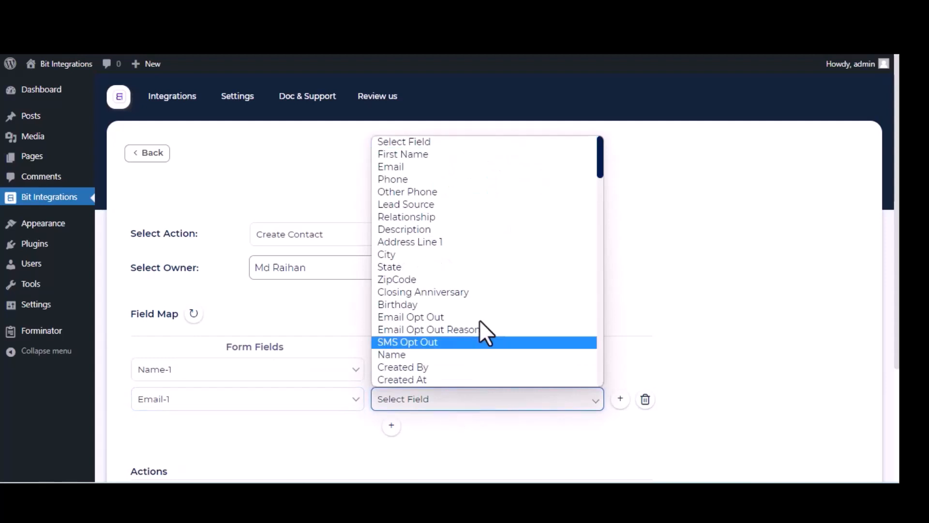
click(420, 171)
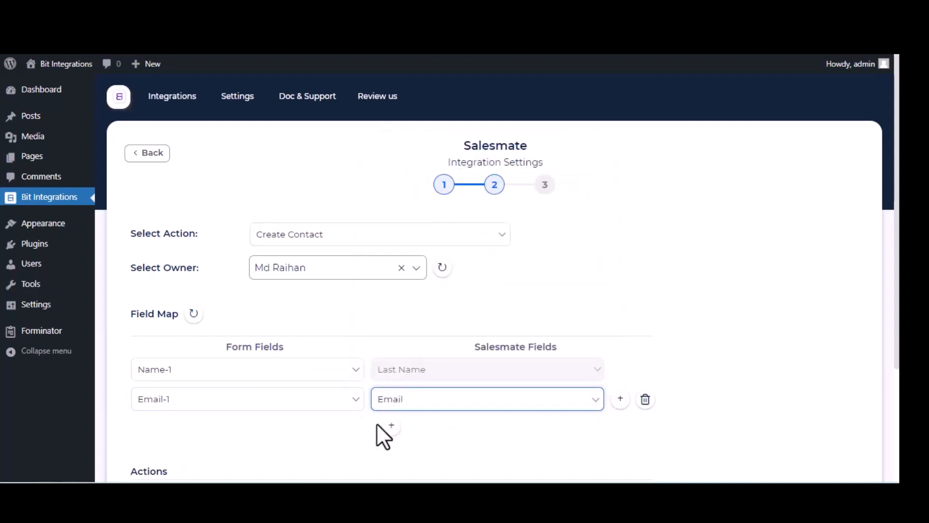
click(391, 426)
click(299, 431)
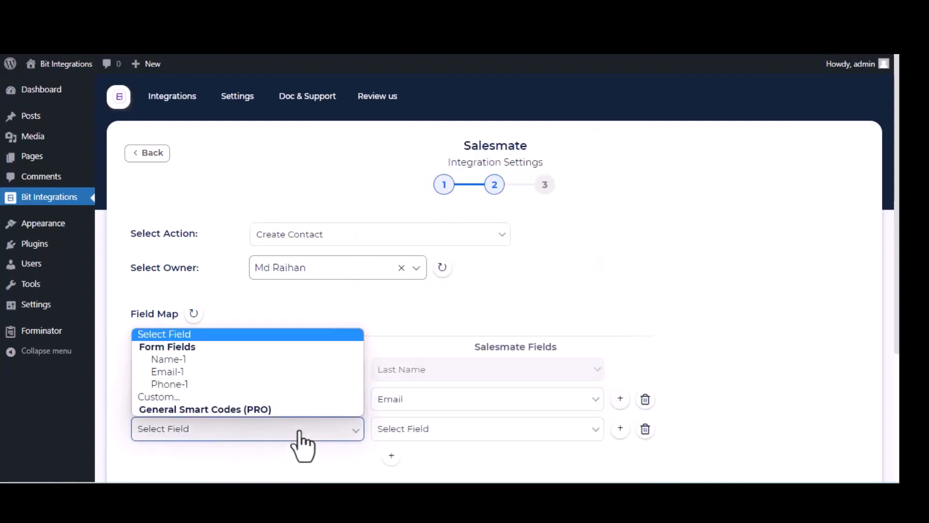
click(285, 383)
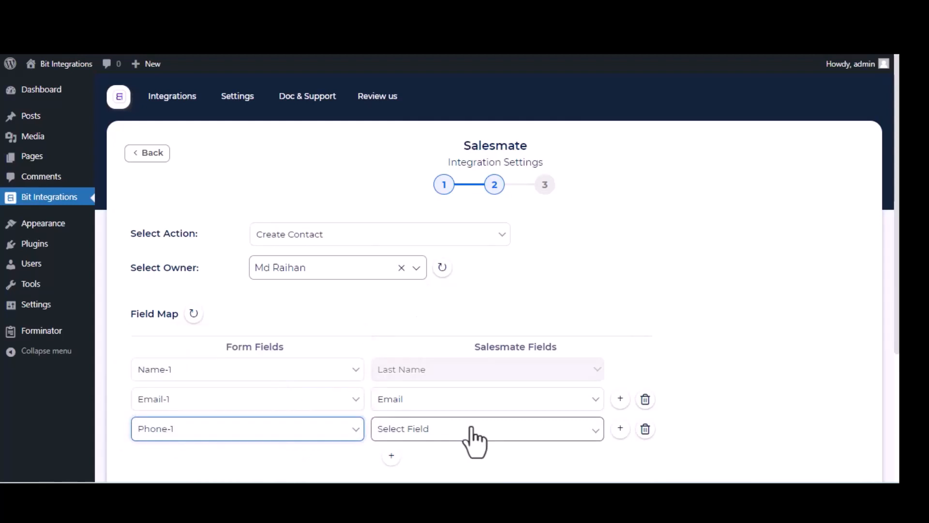
click(473, 436)
click(429, 211)
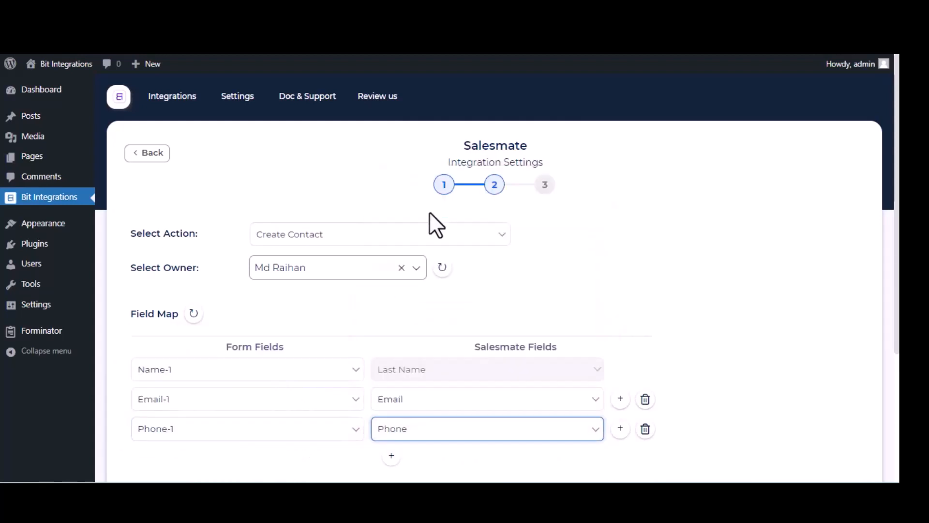
scroll(527, 309, down, 4)
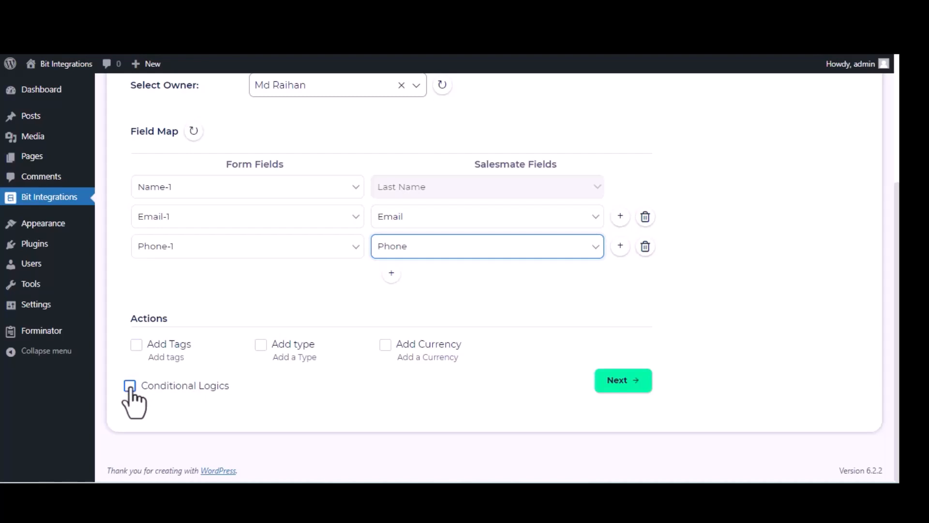
Advance to the final step and finish and save the Salesmate integration.
scroll(130, 390, up, 1)
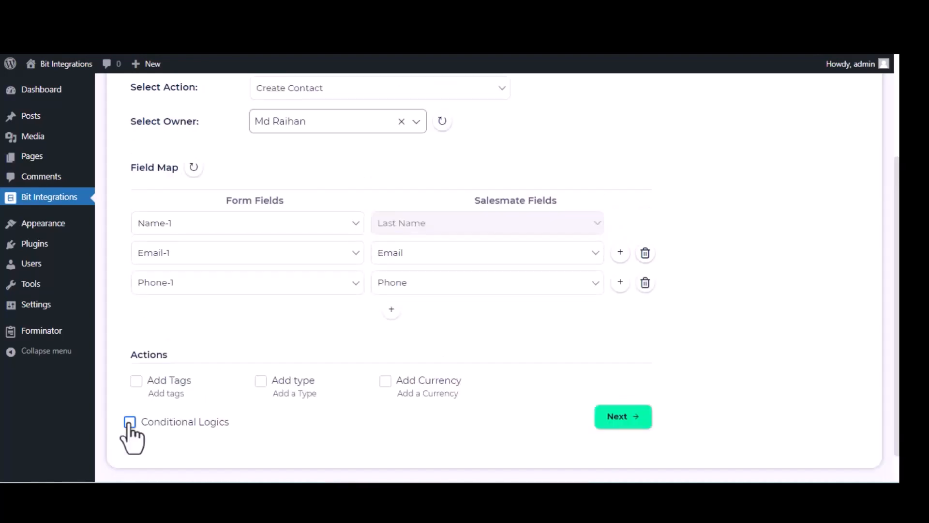
click(618, 420)
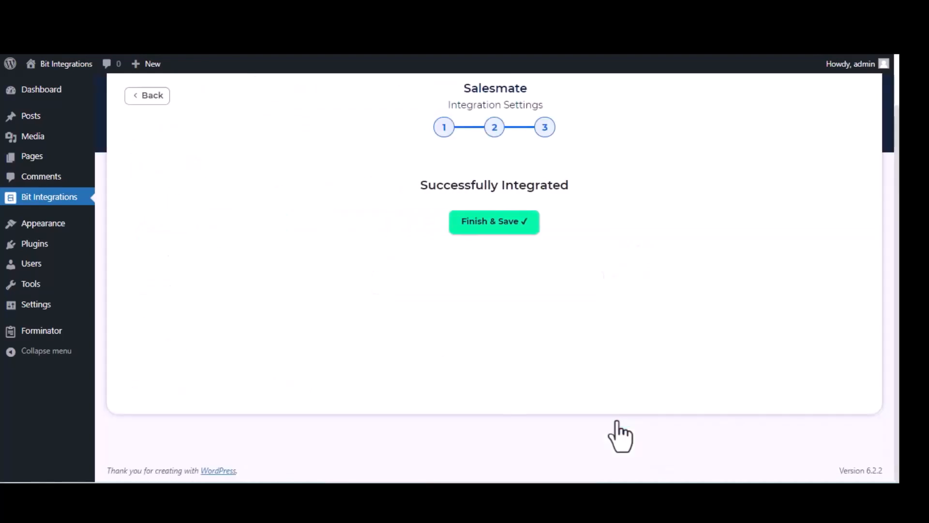
click(506, 225)
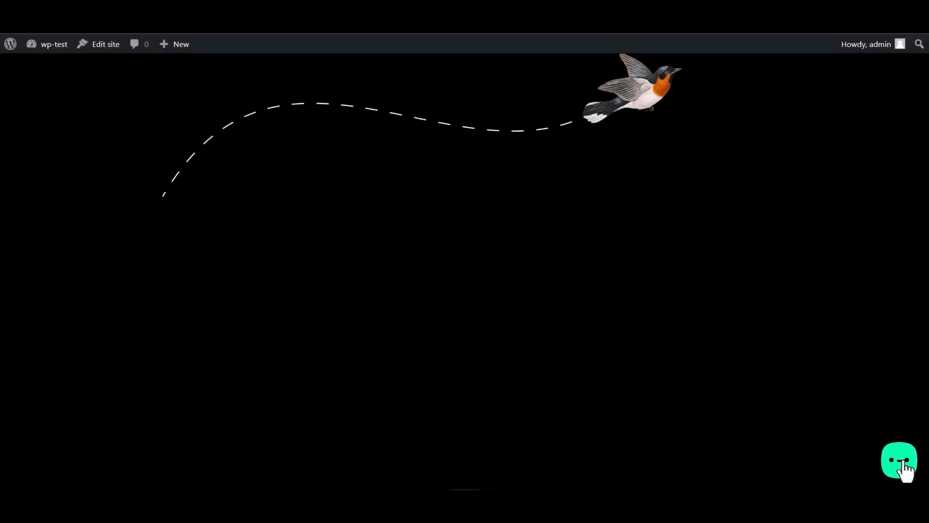
From the Bit Assist chat widget, submit the Bit Integrations form with a test name, email and phone number.
click(904, 469)
click(850, 418)
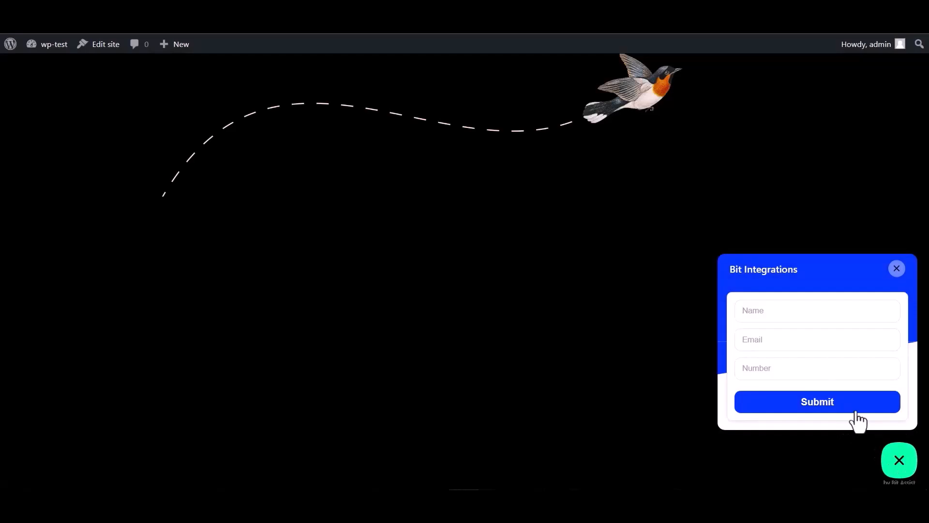
click(773, 316)
text(Bit Integrations)
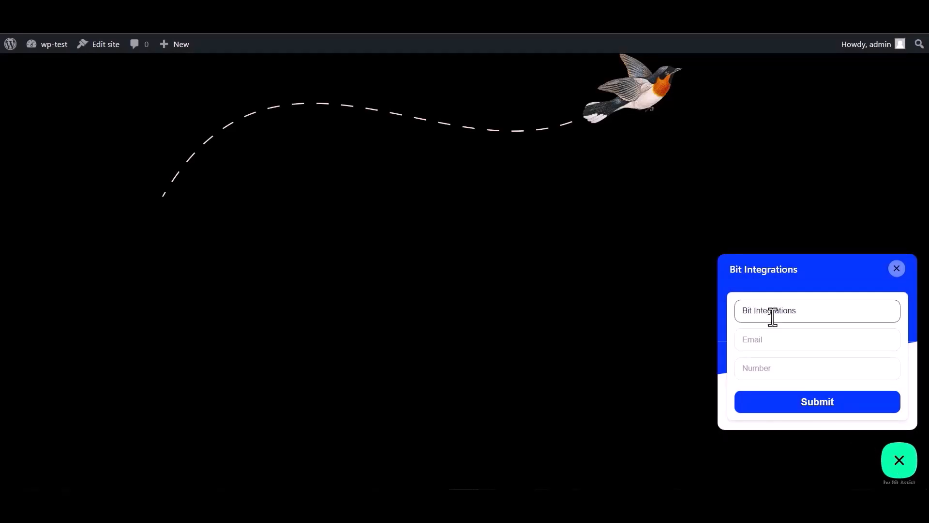
click(781, 337)
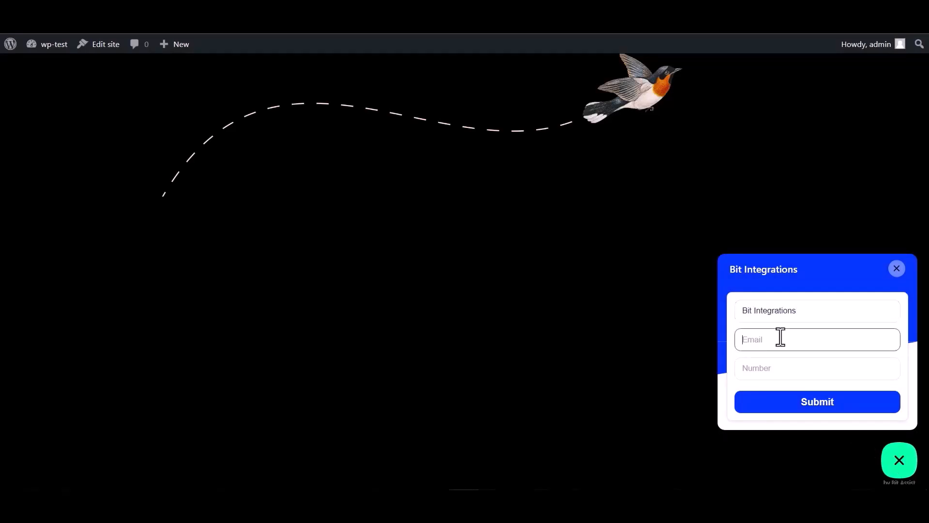
click(767, 363)
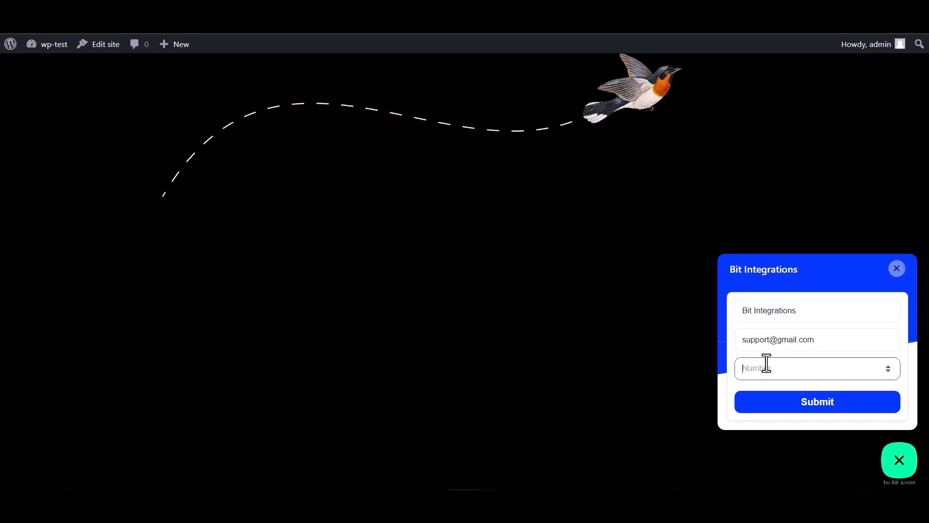
text(444555666)
click(819, 406)
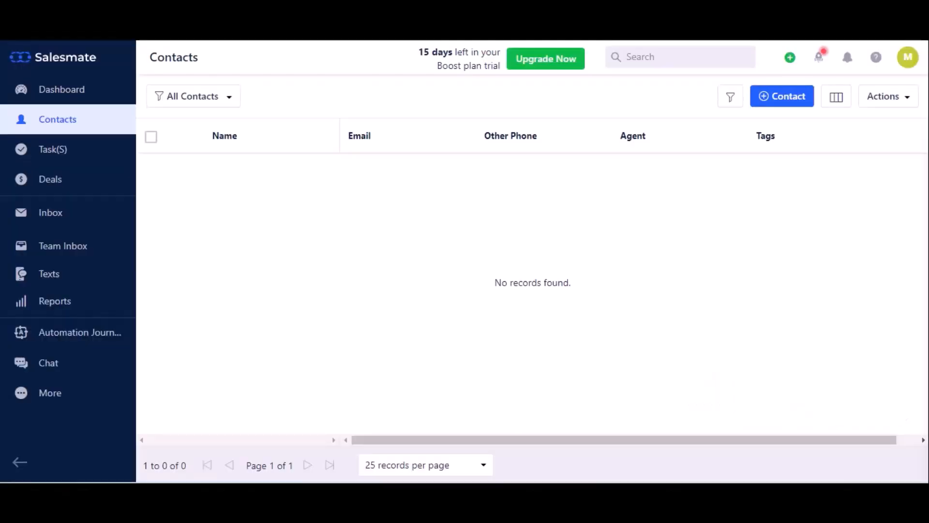
Reload the Salesmate Contacts page to look for the new contact.
click(62, 41)
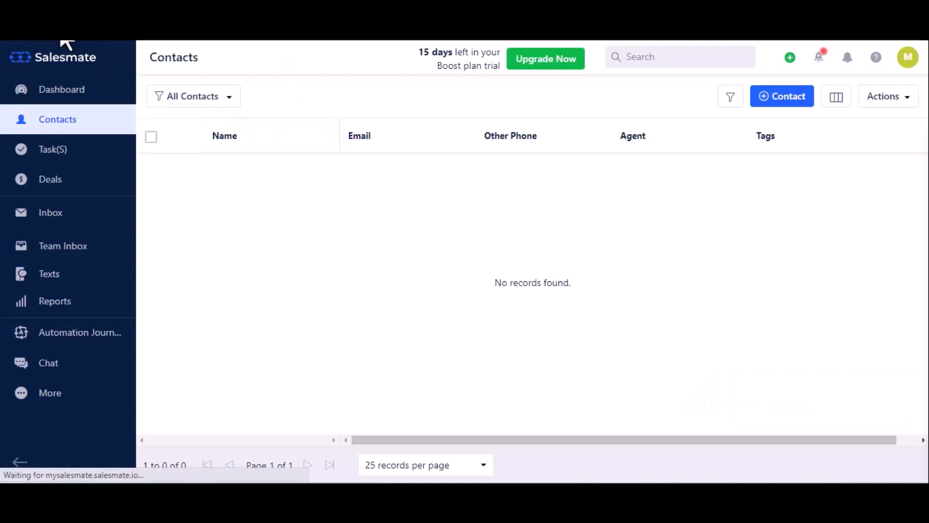